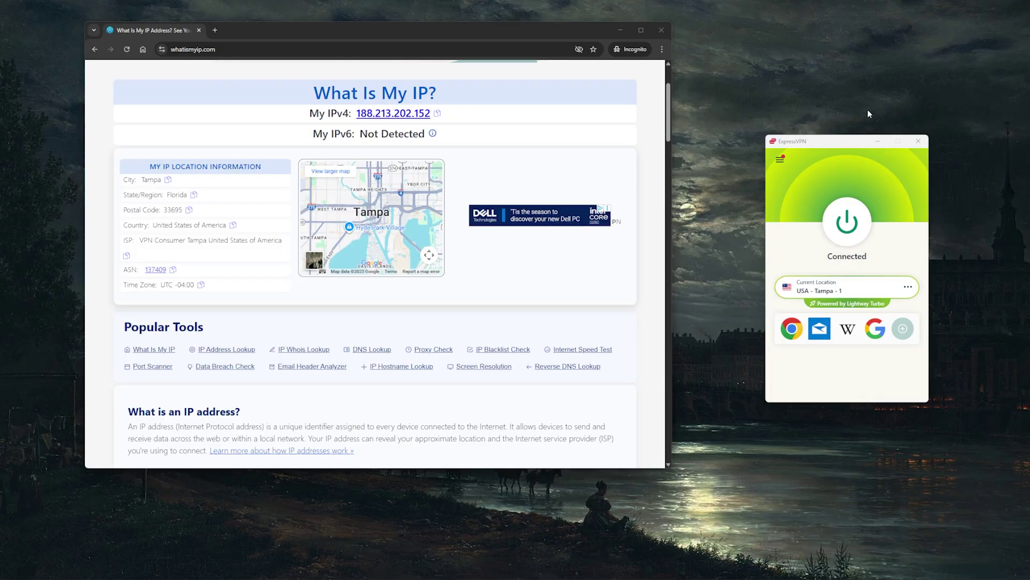
# - Disconnect ExpressVPN from USA - Tampa and reconnect it to the same location
pyautogui.click(813, 146)
pyautogui.click(869, 118)
pyautogui.click(823, 145)
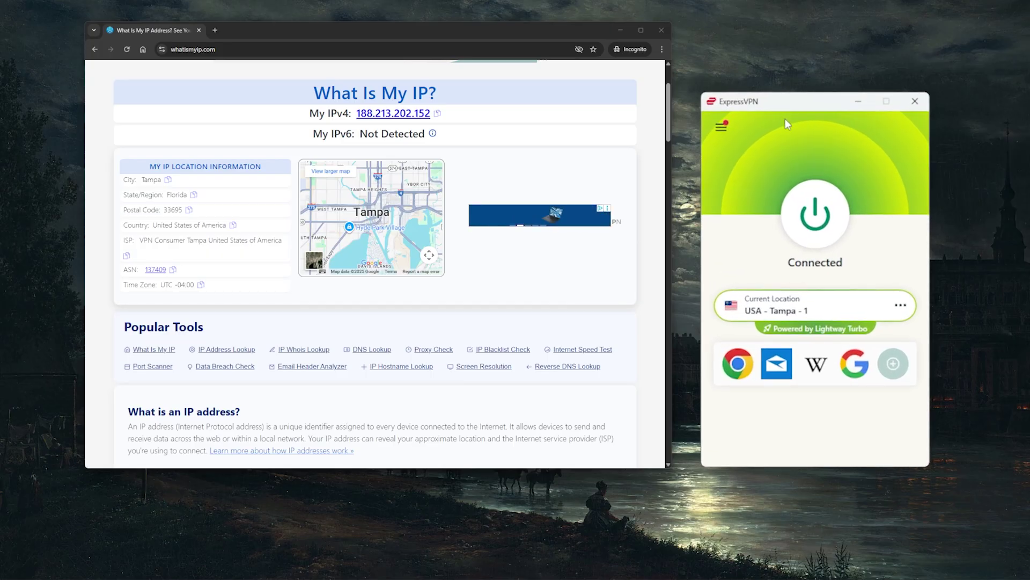
pyautogui.click(815, 215)
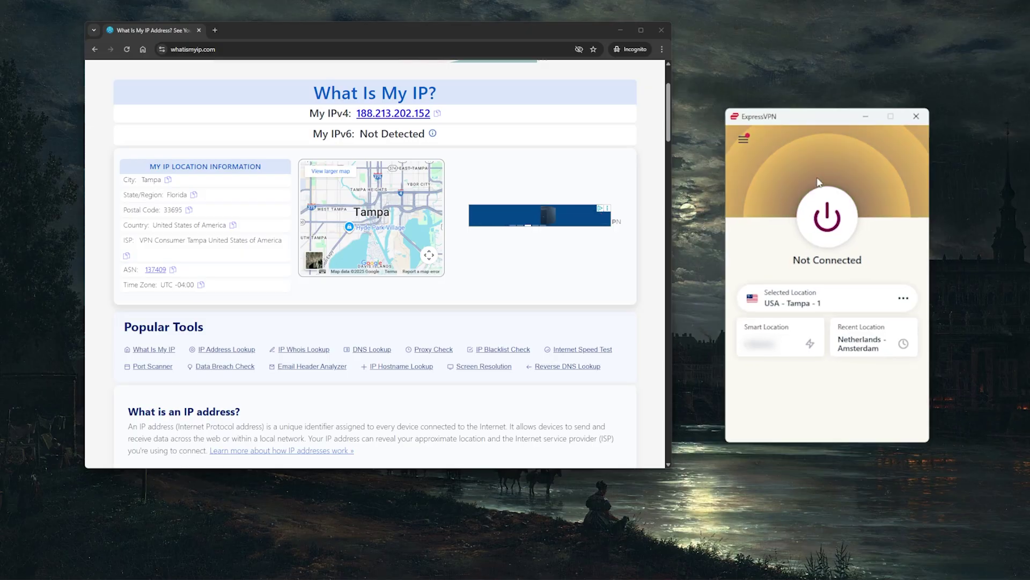
pyautogui.click(780, 160)
pyautogui.click(780, 160)
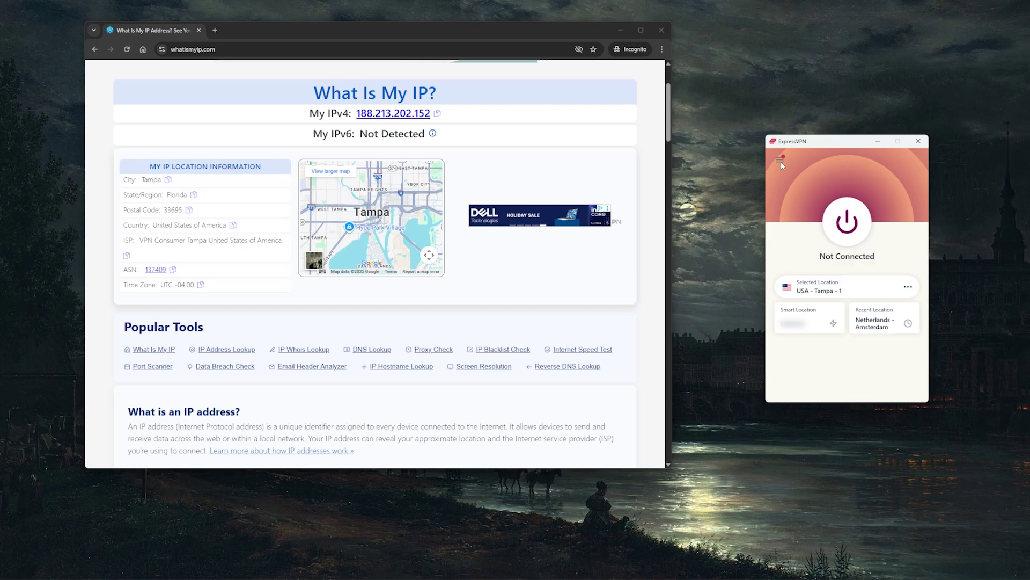
pyautogui.click(838, 231)
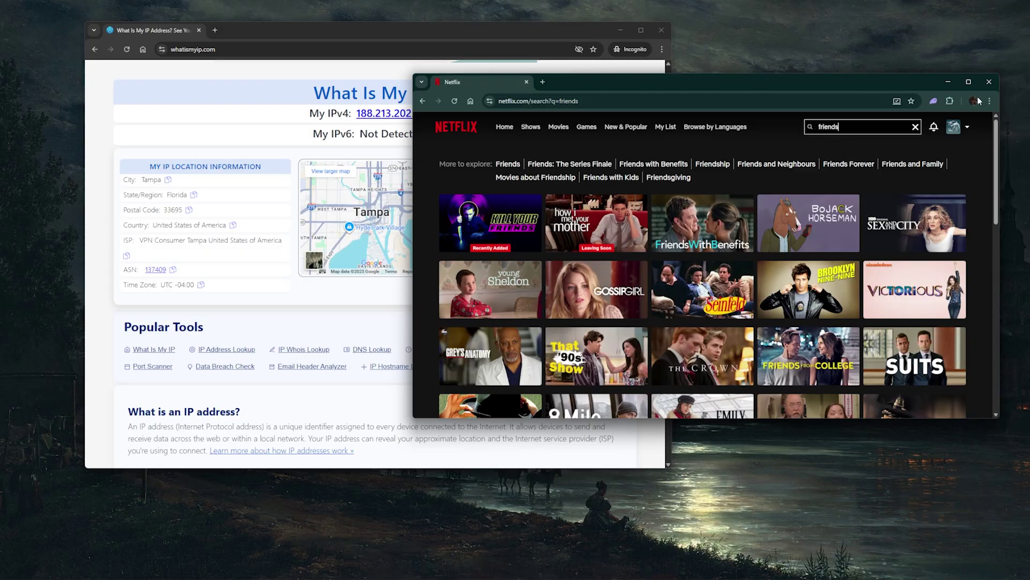
# - Enlarge and raise the Netflix browser window, then load unogs.com in a new tab
pyautogui.moveTo(934, 80); pyautogui.dragTo(797, 43)
pyautogui.moveTo(564, 37); pyautogui.dragTo(565, 23)
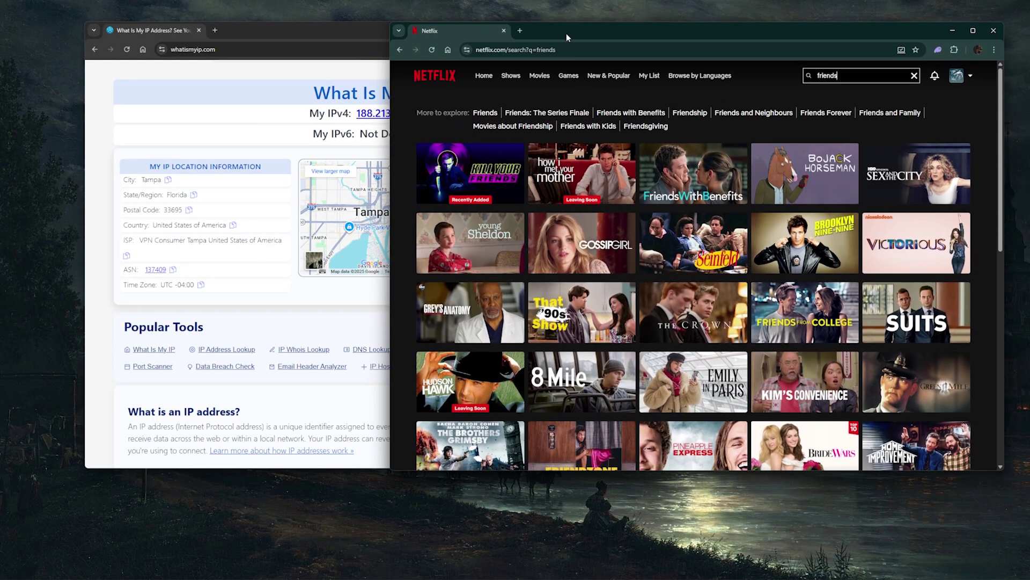
pyautogui.click(520, 35)
pyautogui.write('unogs')
pyautogui.press('Return')
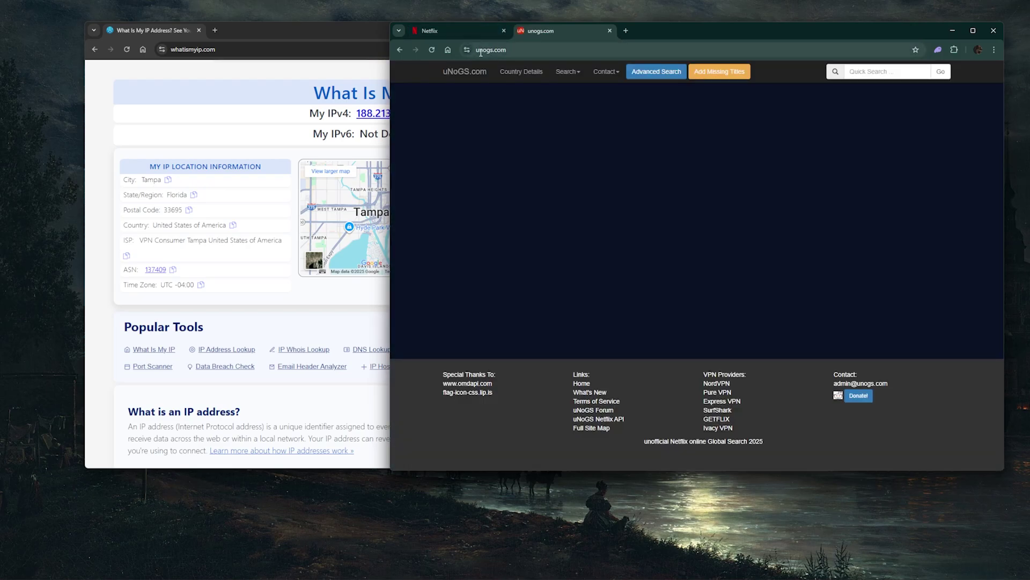
# - Run a uNoGS Quick Search for 'friends'
pyautogui.click(878, 74)
pyautogui.write('friends')
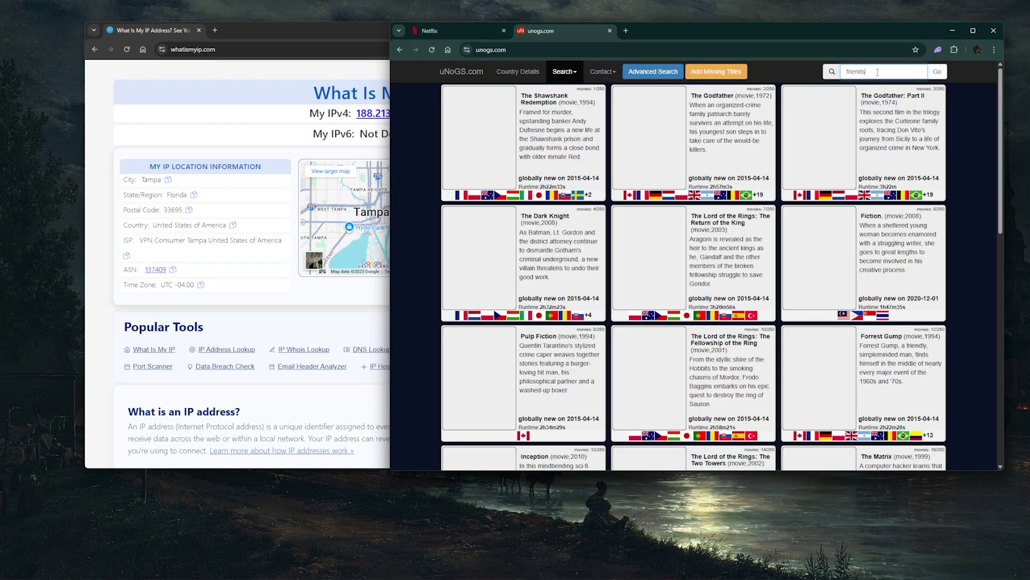
pyautogui.press('Return')
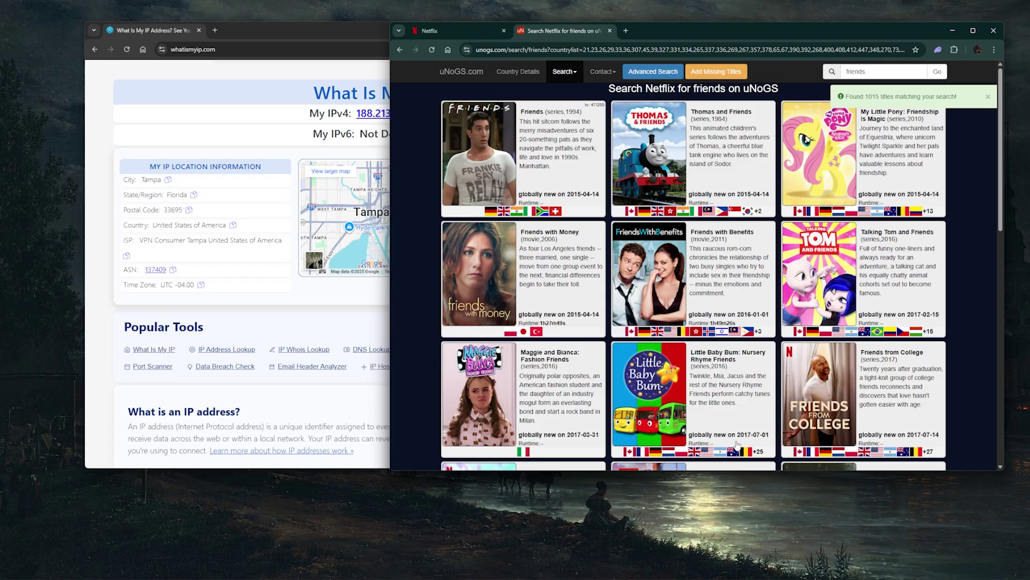
# - Connect ExpressVPN to United Kingdom (Tottenham) and reload whatismyip.com to confirm London
pyautogui.click(671, 570)
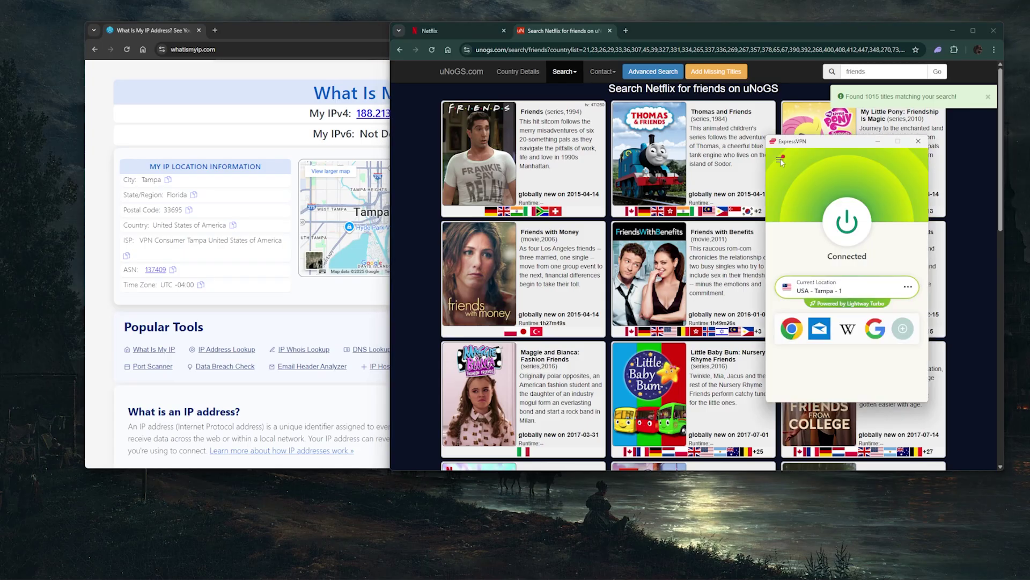
pyautogui.click(780, 160)
pyautogui.click(790, 167)
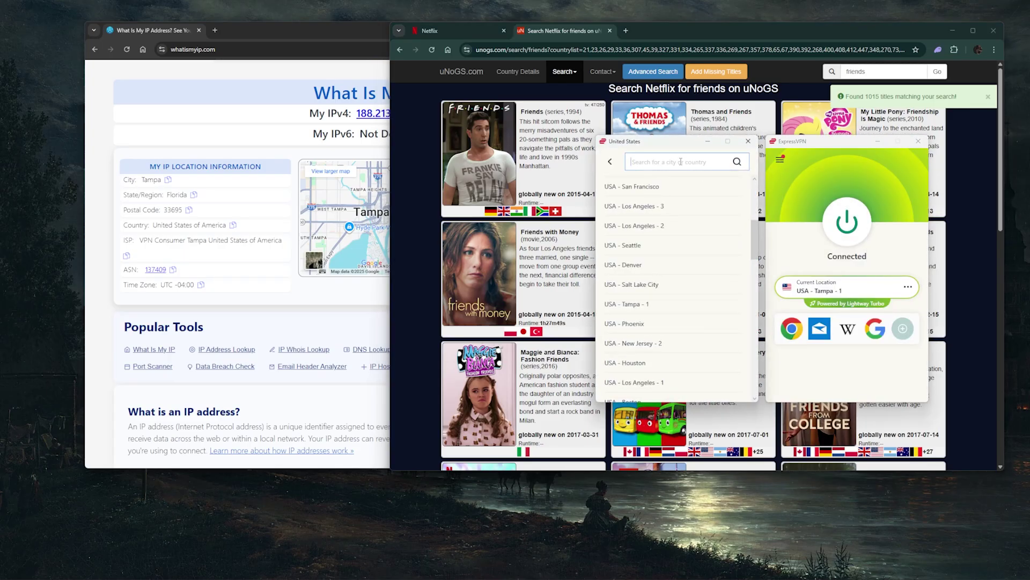
pyautogui.write('uni')
pyautogui.click(646, 204)
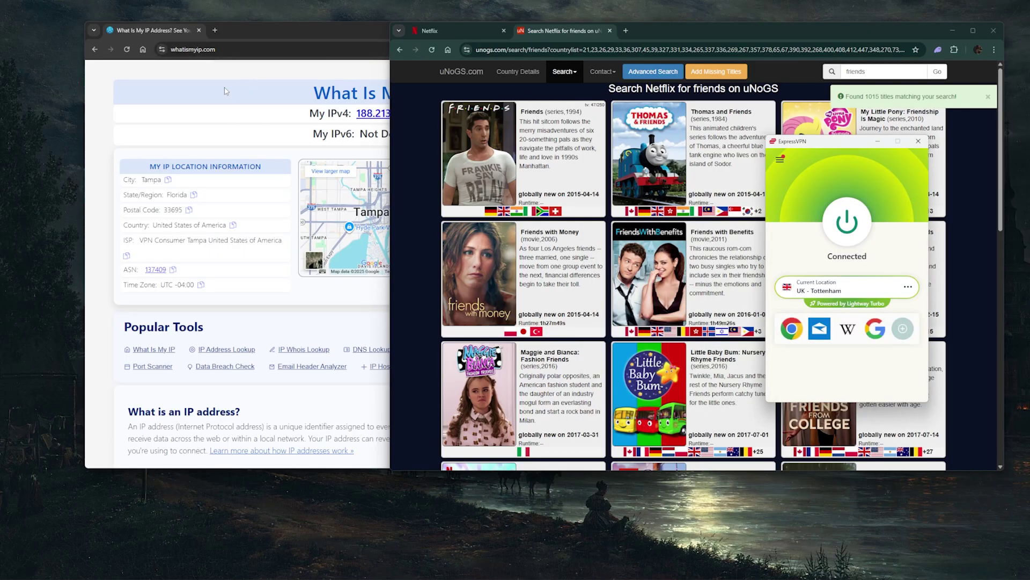
pyautogui.click(244, 38)
pyautogui.press('F5')
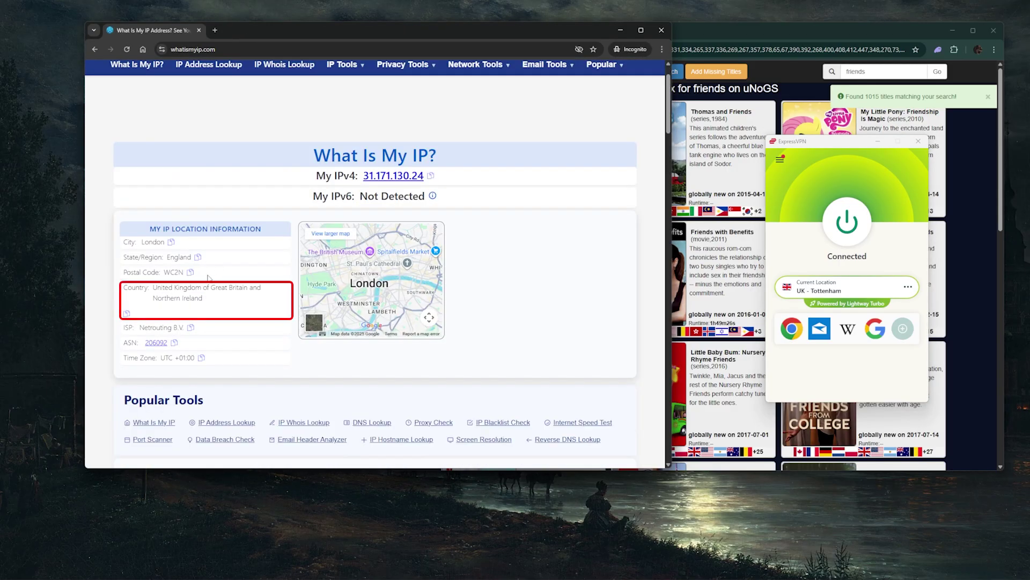
# - Reload the Netflix 'friends' search results under the UK connection
pyautogui.click(709, 37)
pyautogui.click(483, 30)
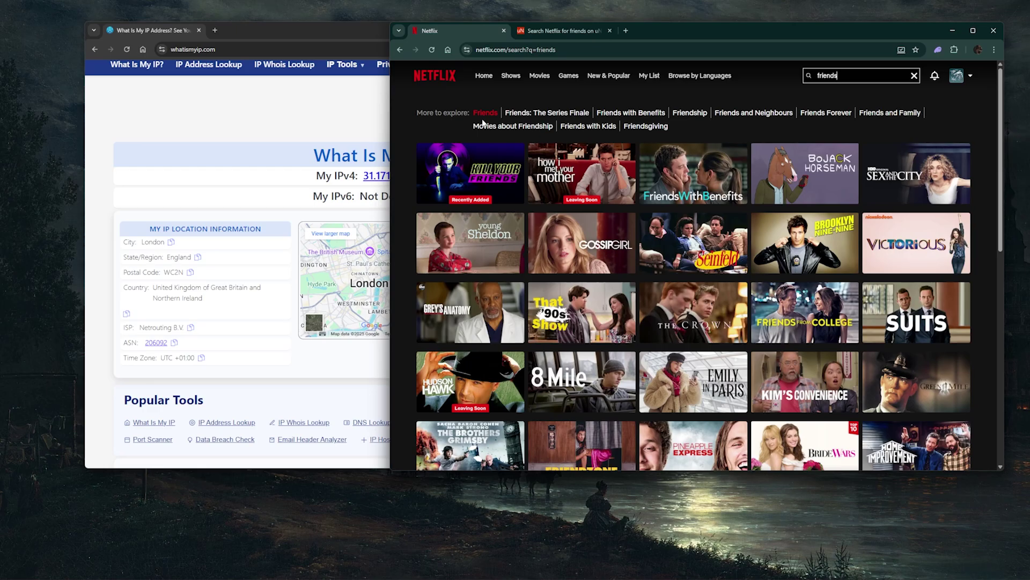
pyautogui.press('F5')
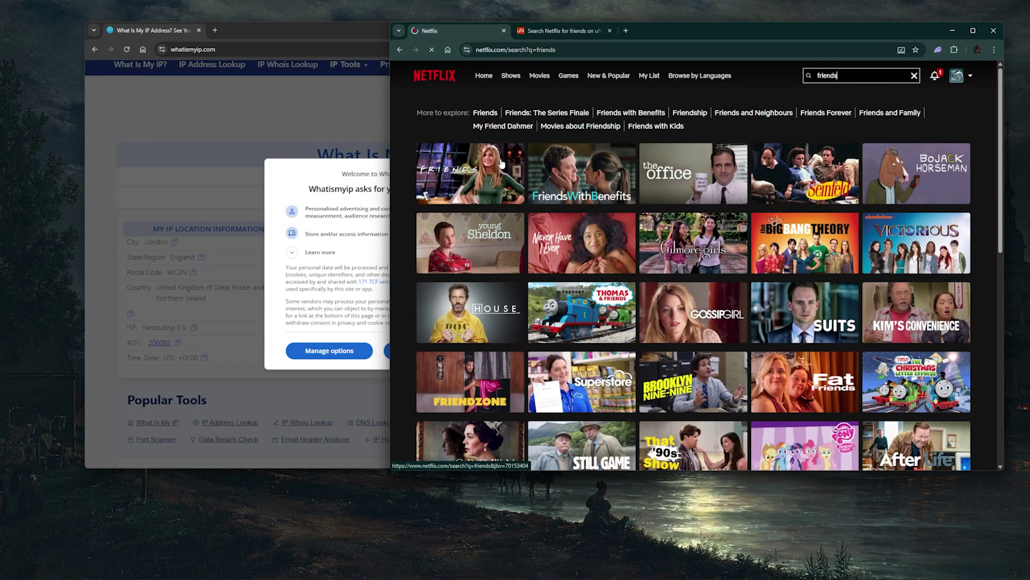
pyautogui.moveTo(494, 158)
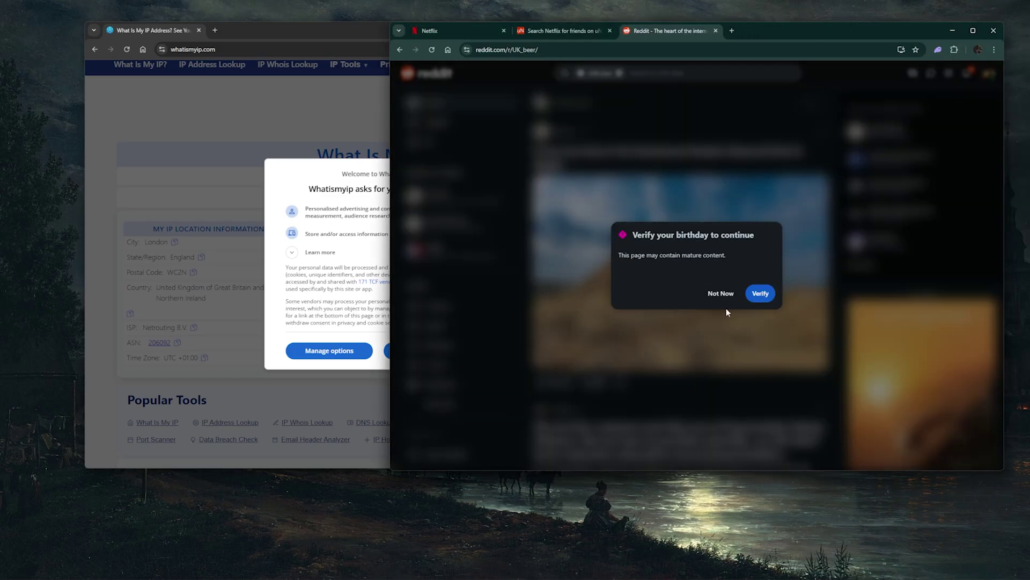
# - Start r/UK_beer's birthday verification, then back out of the Persona photo ID page
pyautogui.doubleClick(513, 50)
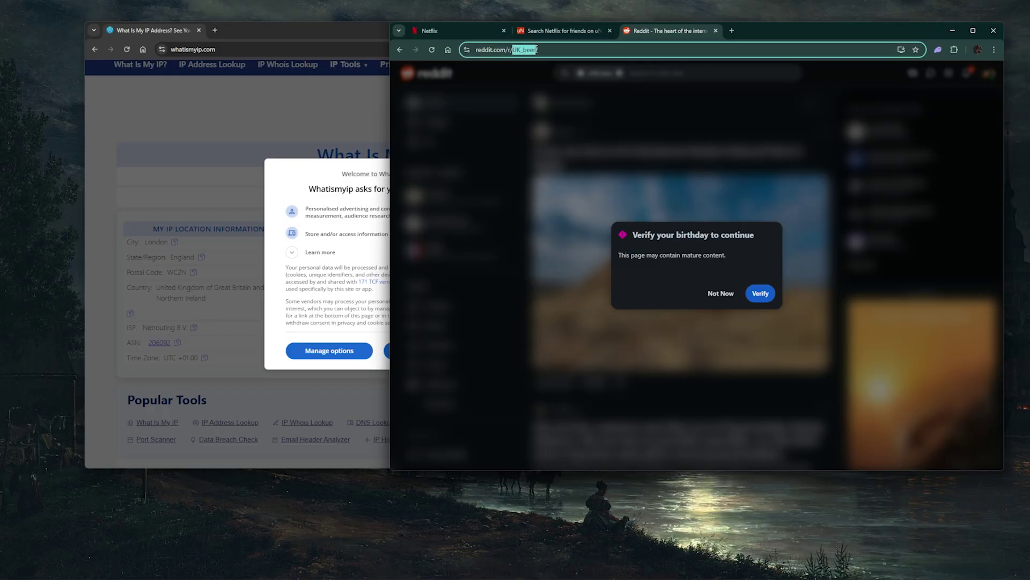
pyautogui.click(537, 49)
pyautogui.click(763, 296)
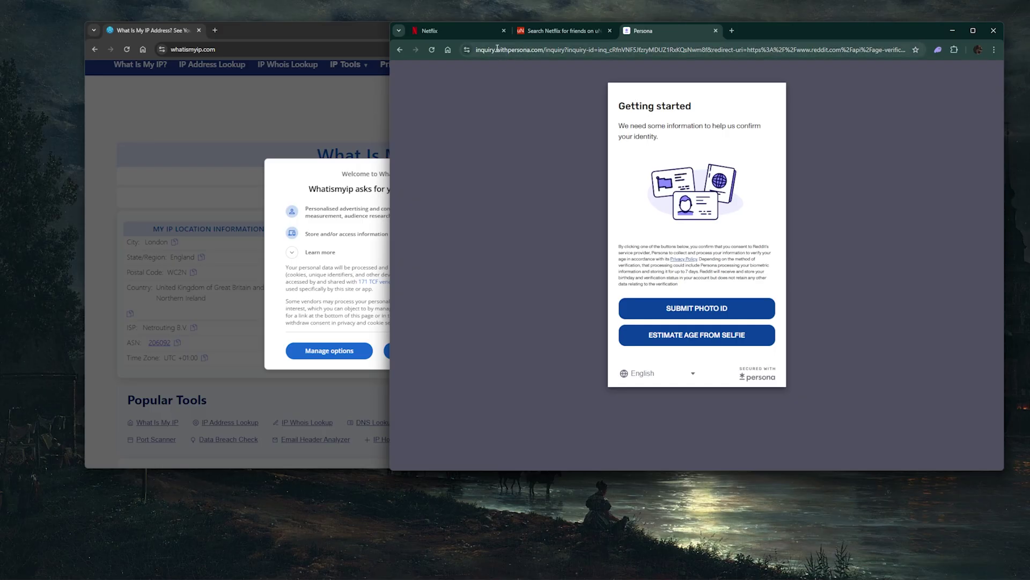
pyautogui.click(400, 50)
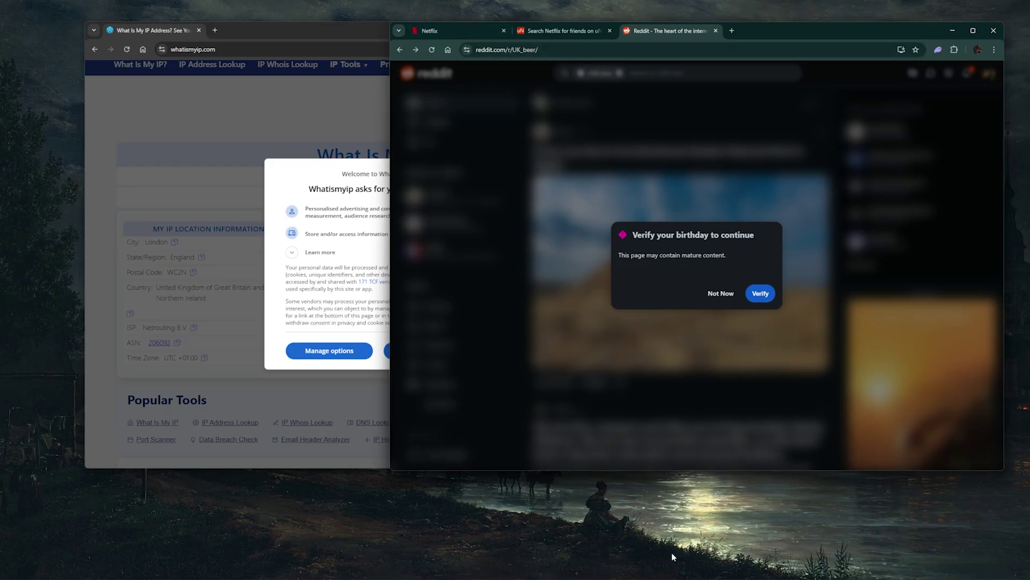
# - Switch ExpressVPN from UK - Tottenham to USA - Los Angeles - 5
pyautogui.click(668, 577)
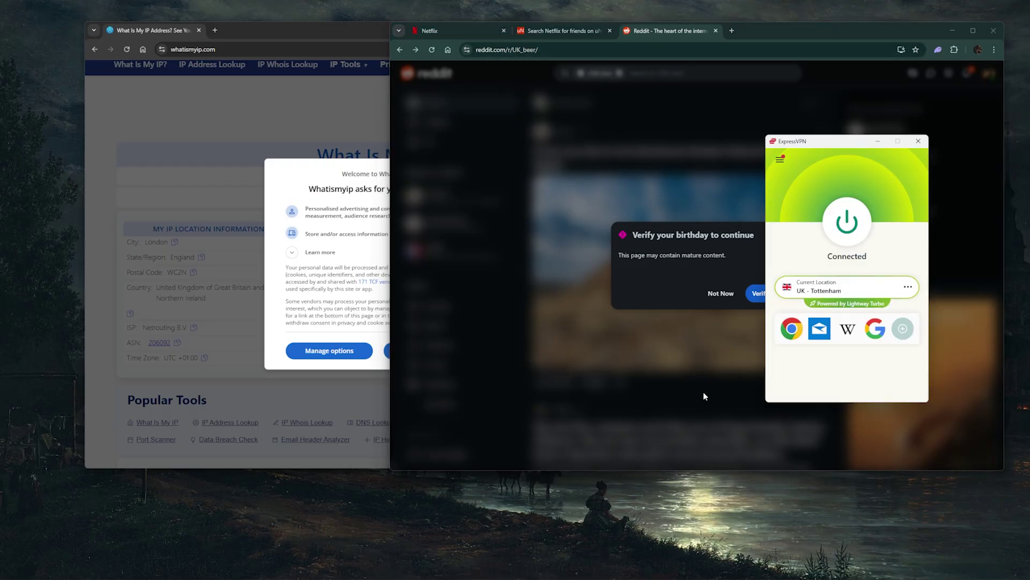
pyautogui.click(846, 226)
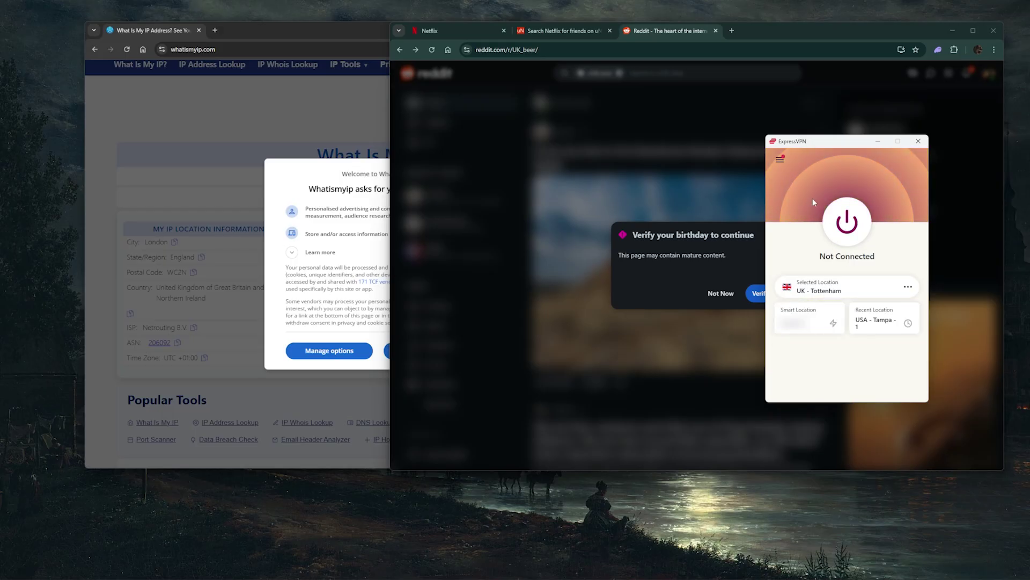
pyautogui.click(779, 160)
pyautogui.click(789, 175)
pyautogui.click(644, 224)
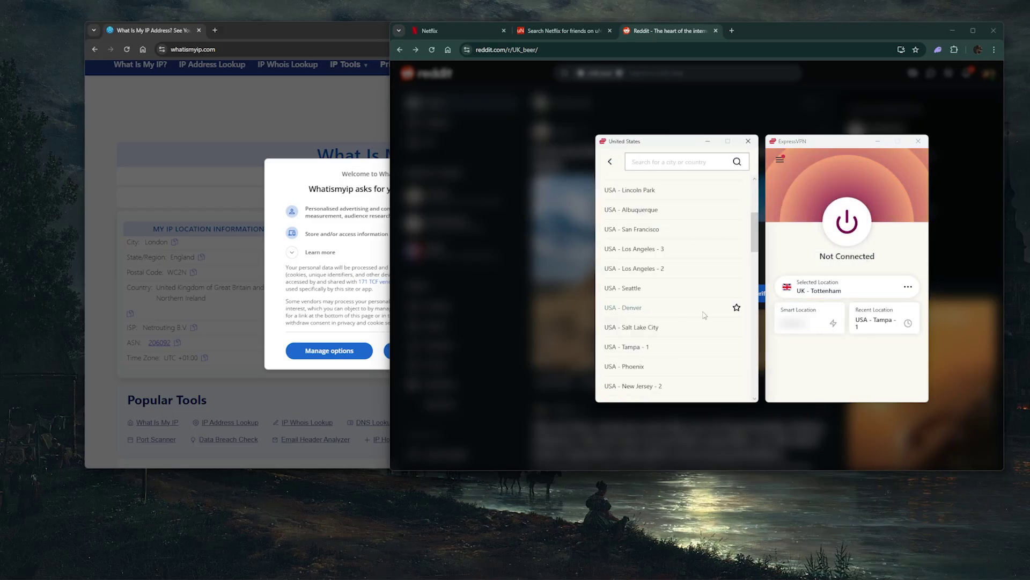
pyautogui.scroll(-3, 704, 315)
pyautogui.scroll(-5, 692, 317)
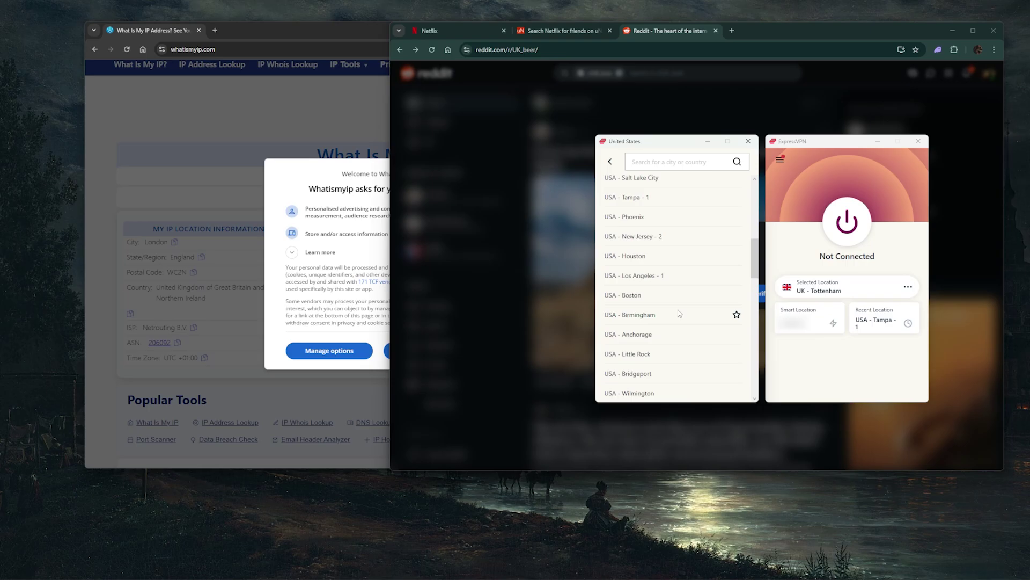
pyautogui.scroll(-2, 674, 322)
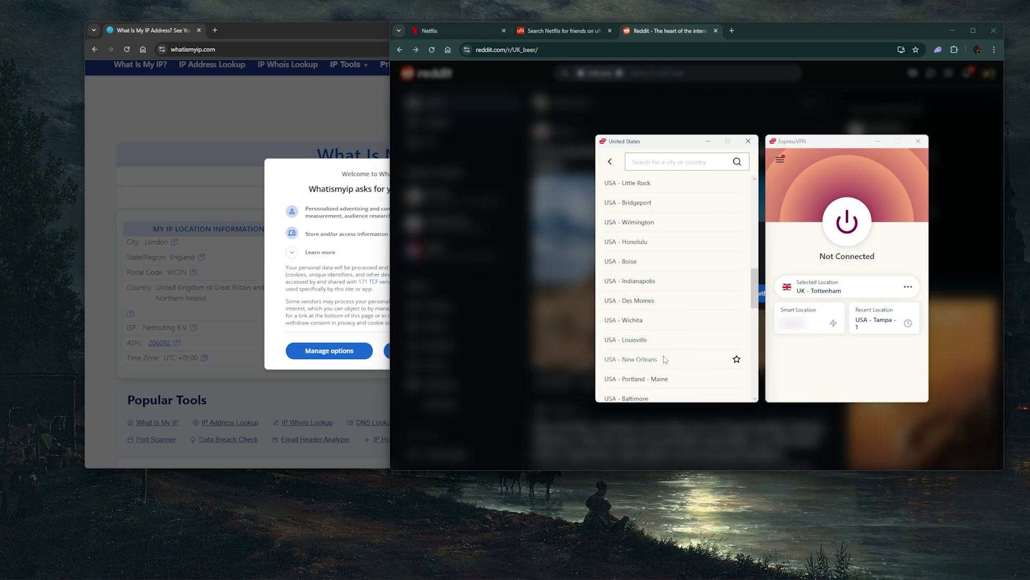
pyautogui.scroll(-10, 644, 332)
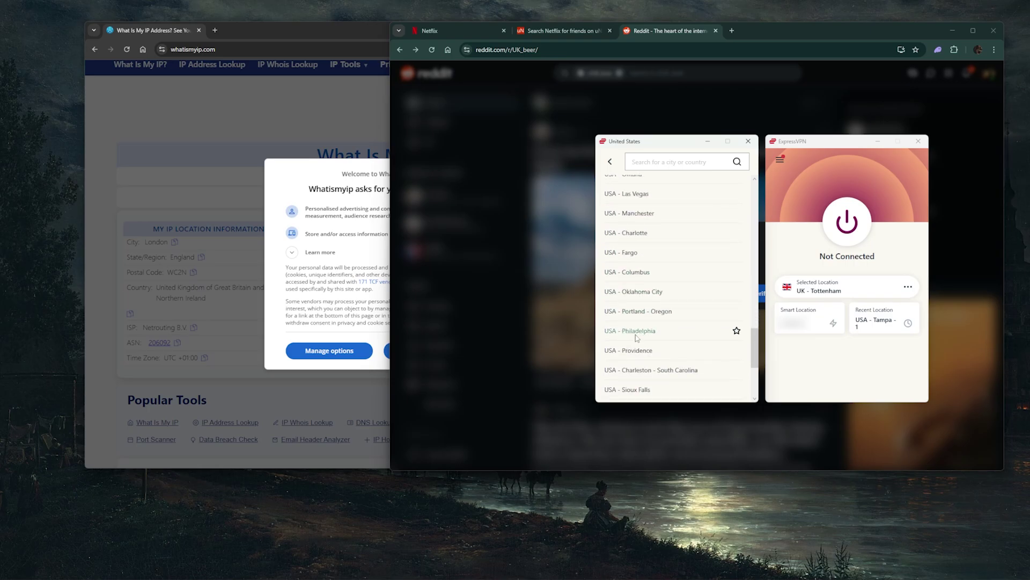
pyautogui.scroll(-6, 638, 338)
pyautogui.click(641, 373)
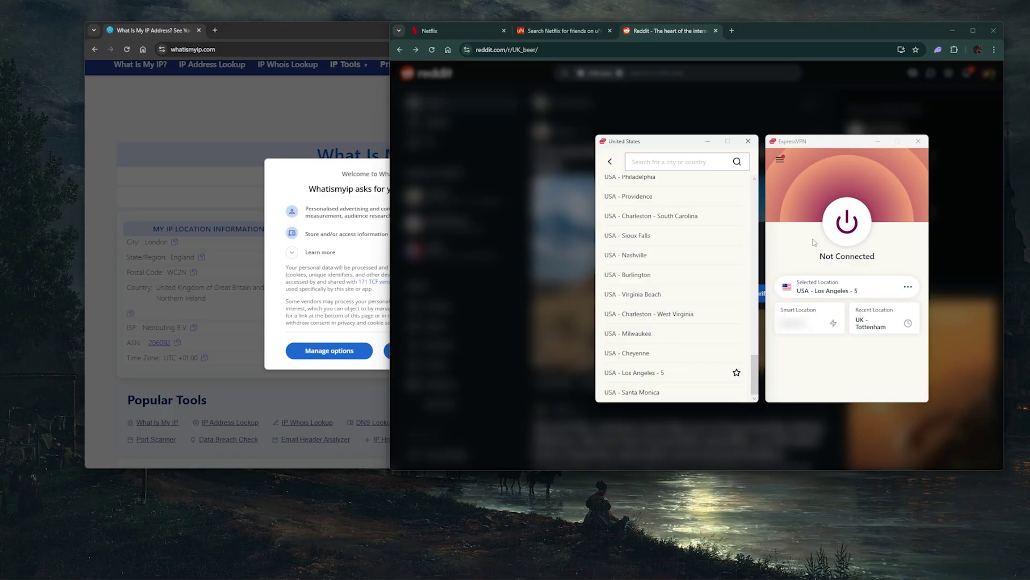
pyautogui.click(845, 225)
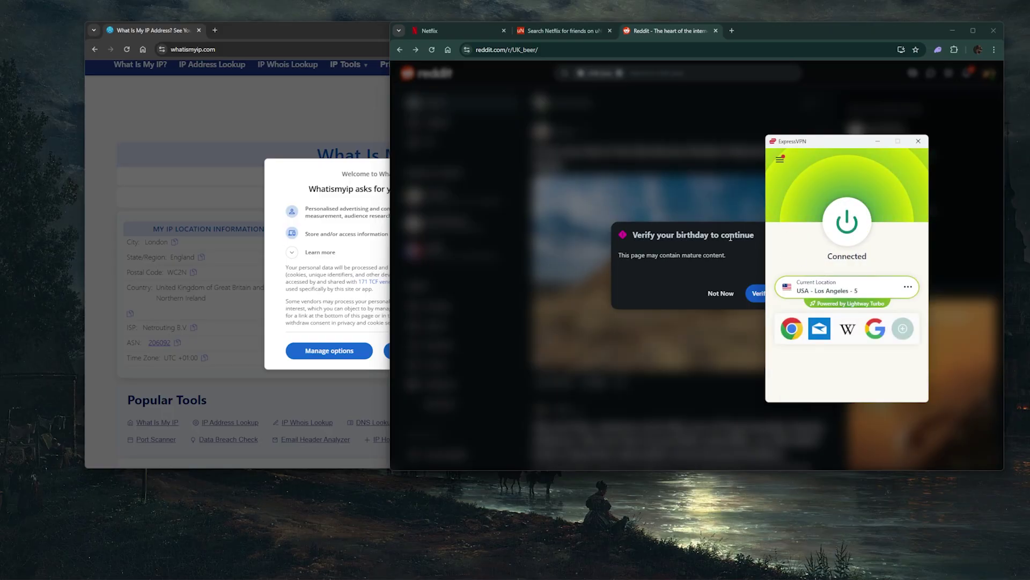
# - Reload the IP checker to confirm Los Angeles, United States, then return to Reddit
pyautogui.click(190, 65)
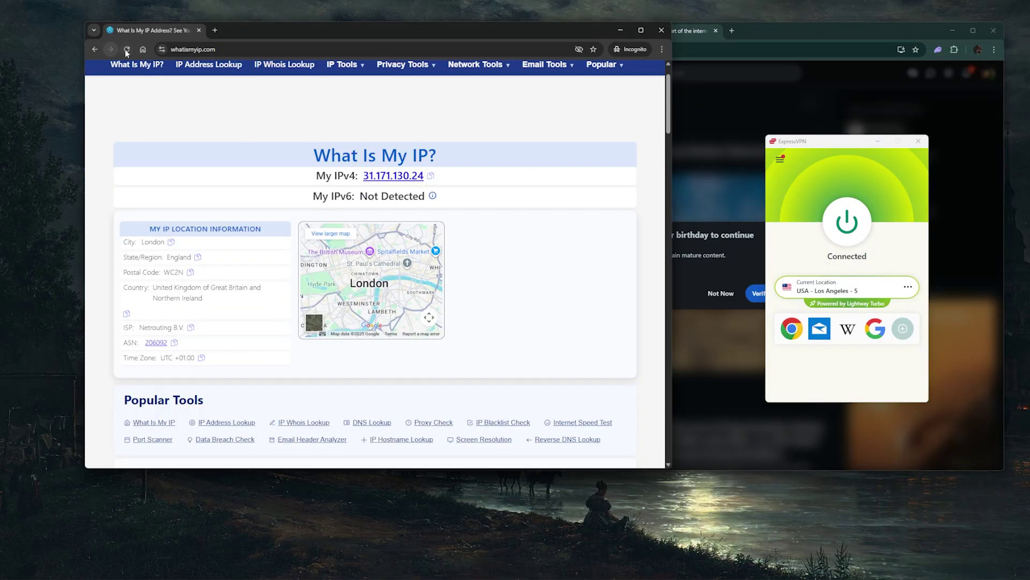
pyautogui.click(126, 50)
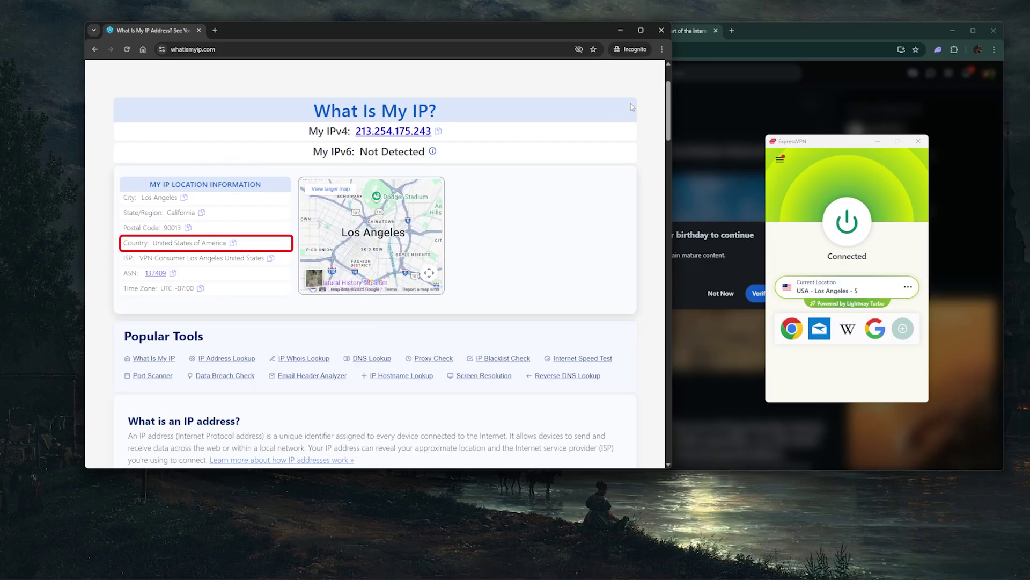
pyautogui.click(698, 107)
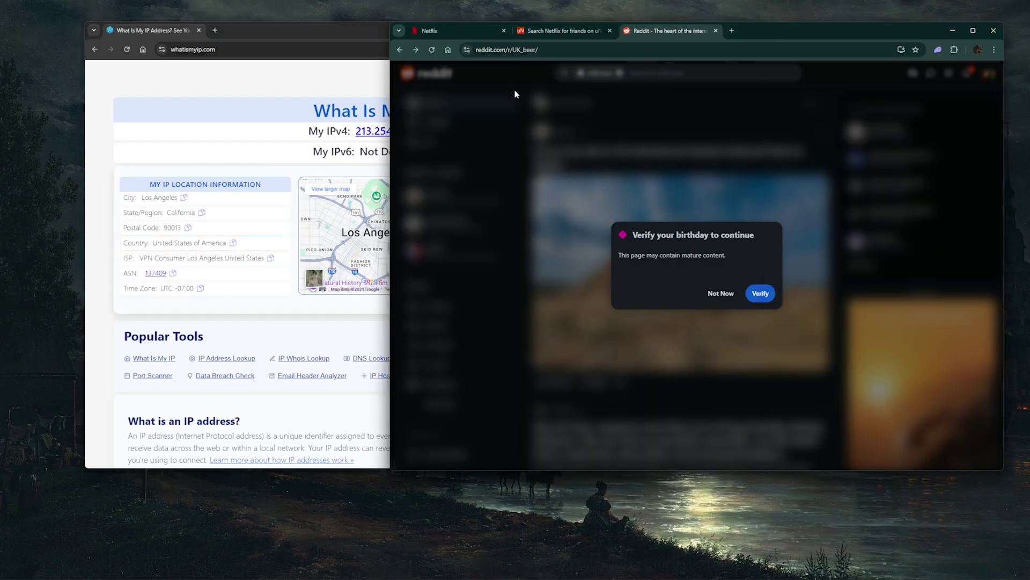
# - Choose Not Now on the birthday check to view r/UK_beer, then minimize the browser
pyautogui.click(721, 293)
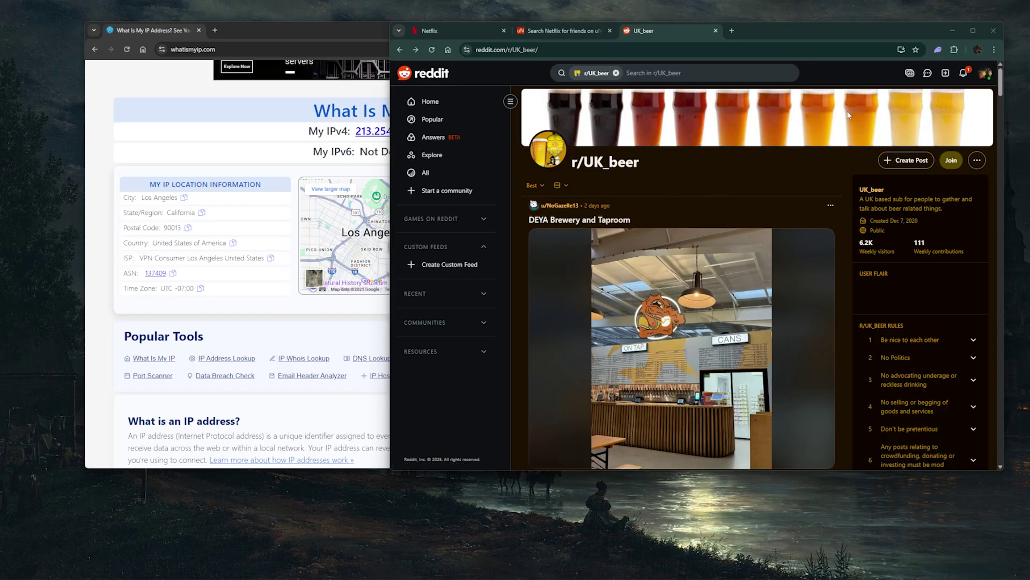
pyautogui.click(954, 34)
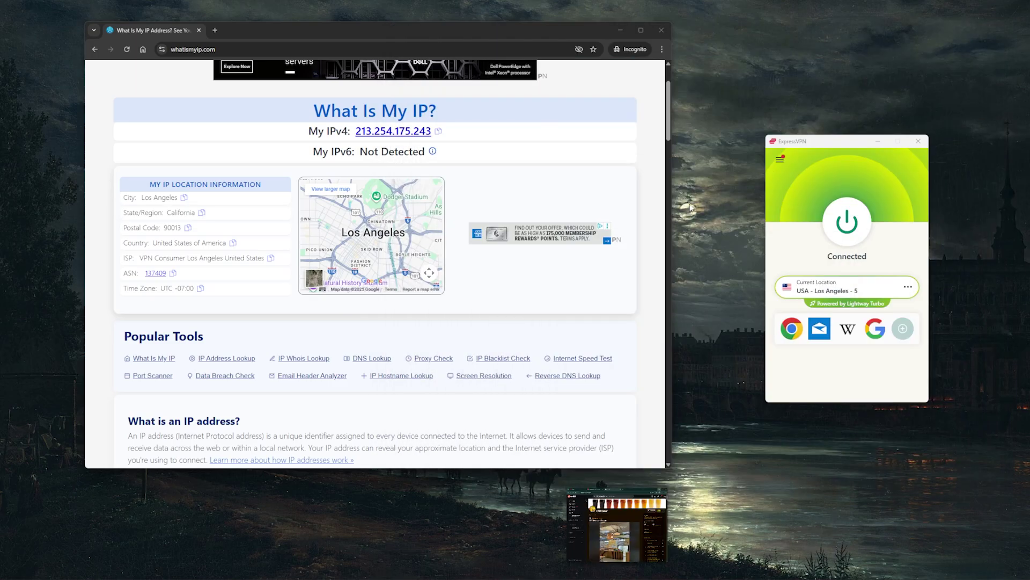
# - Leave ExpressVPN on USA - Los Angeles - 5 and close the incognito whatismyip.com window
pyautogui.click(781, 160)
pyautogui.click(781, 160)
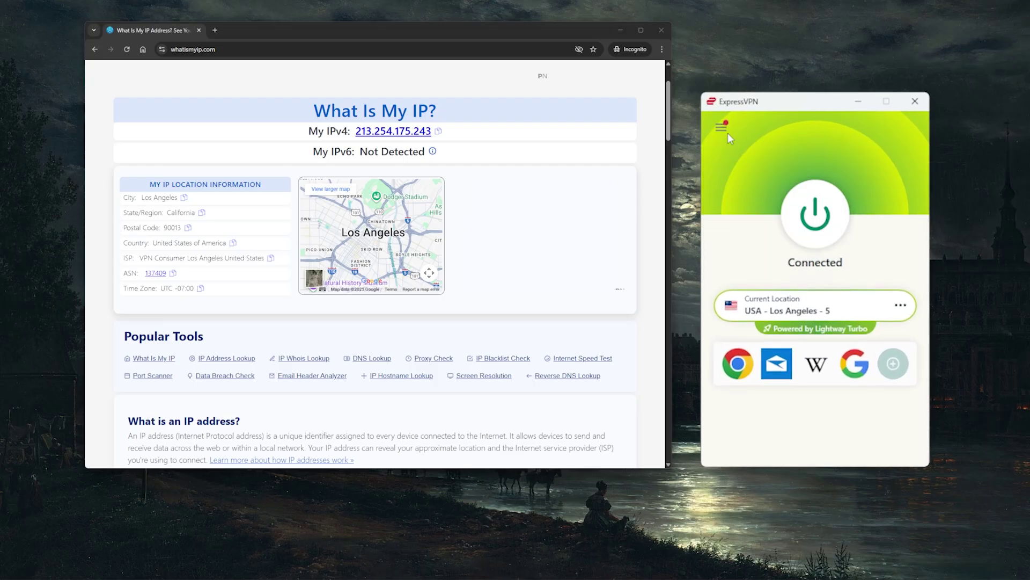
pyautogui.click(728, 127)
pyautogui.click(720, 131)
pyautogui.click(719, 131)
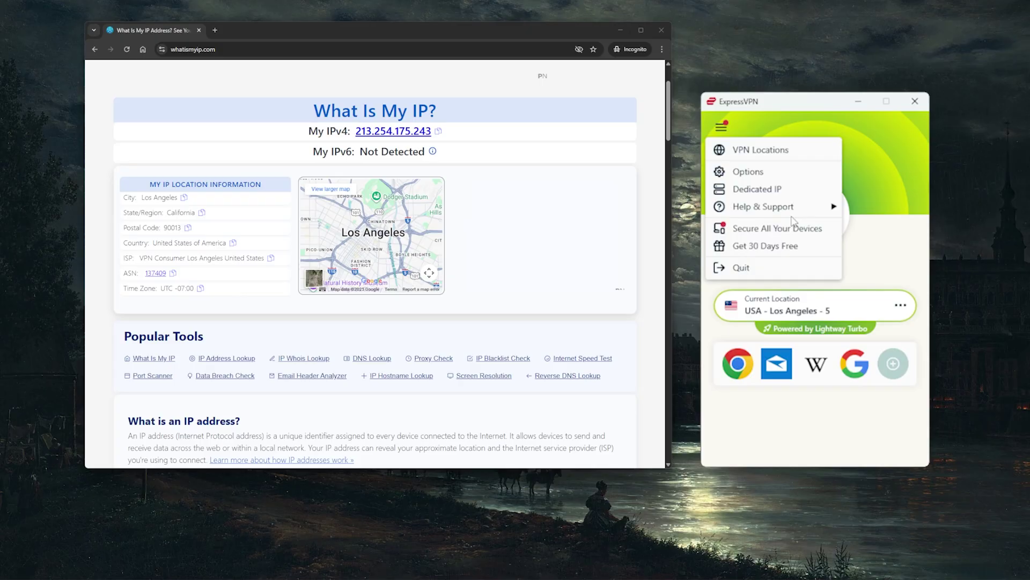
pyautogui.click(865, 130)
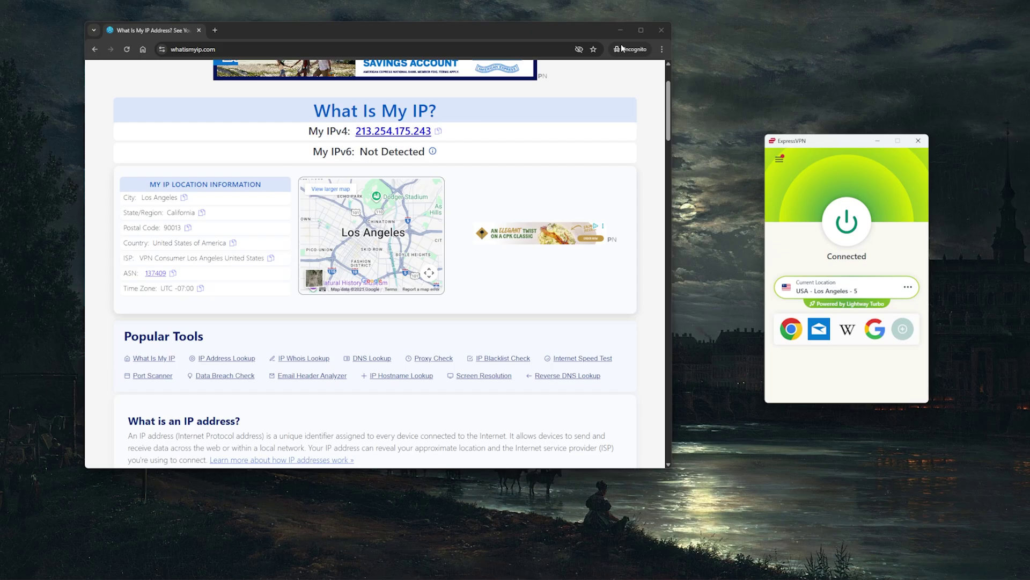
pyautogui.click(661, 30)
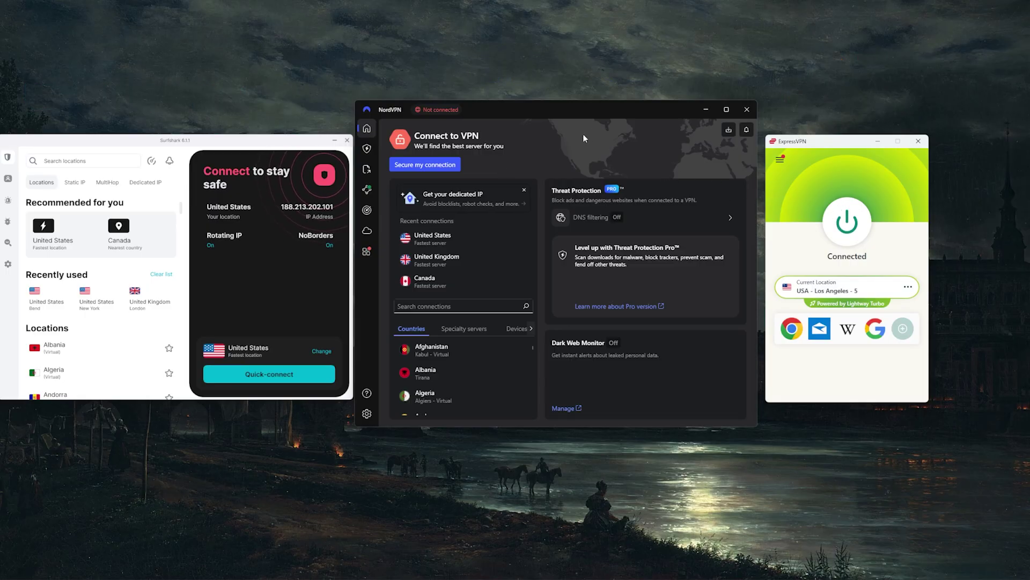
pyautogui.click(536, 116)
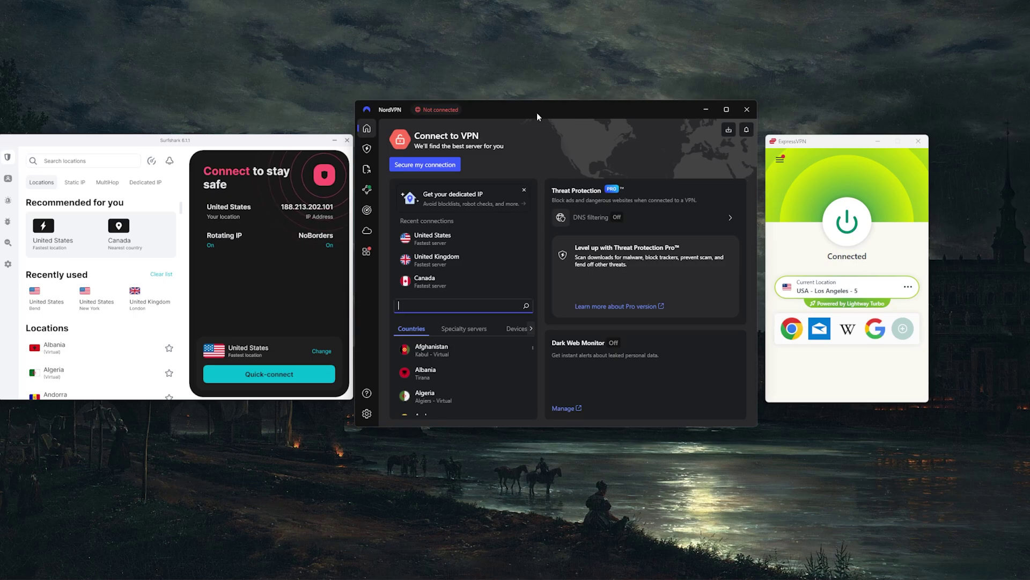
pyautogui.scroll(-2, 450, 367)
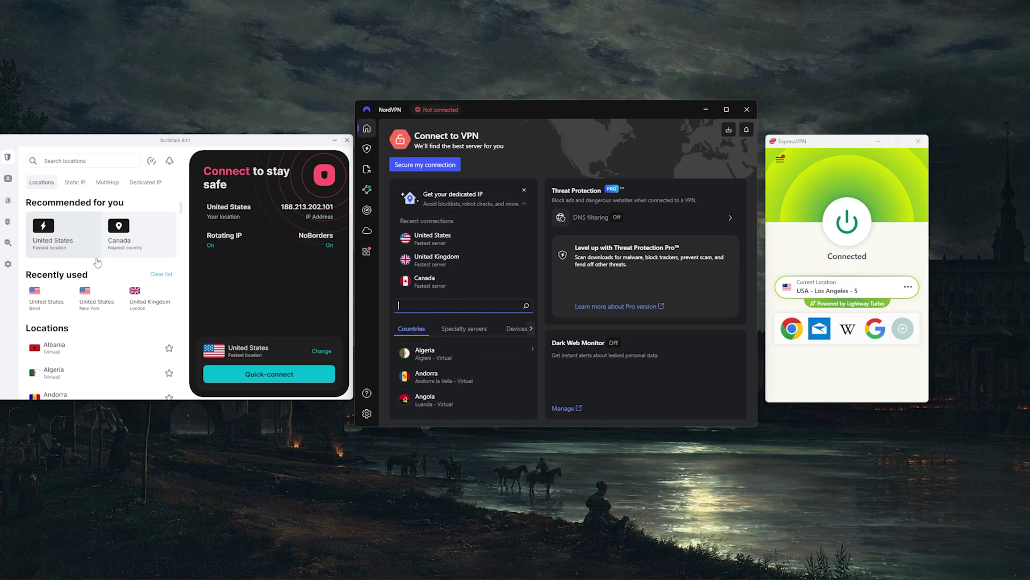
pyautogui.scroll(-2, 75, 329)
pyautogui.scroll(-2, 75, 329)
pyautogui.scroll(4, 75, 328)
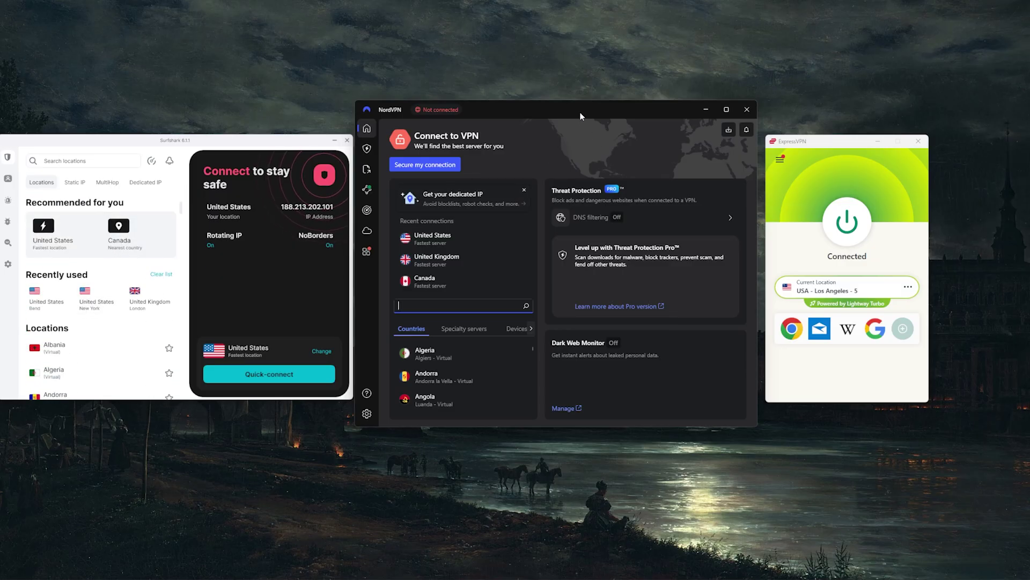
pyautogui.moveTo(580, 115); pyautogui.dragTo(582, 115)
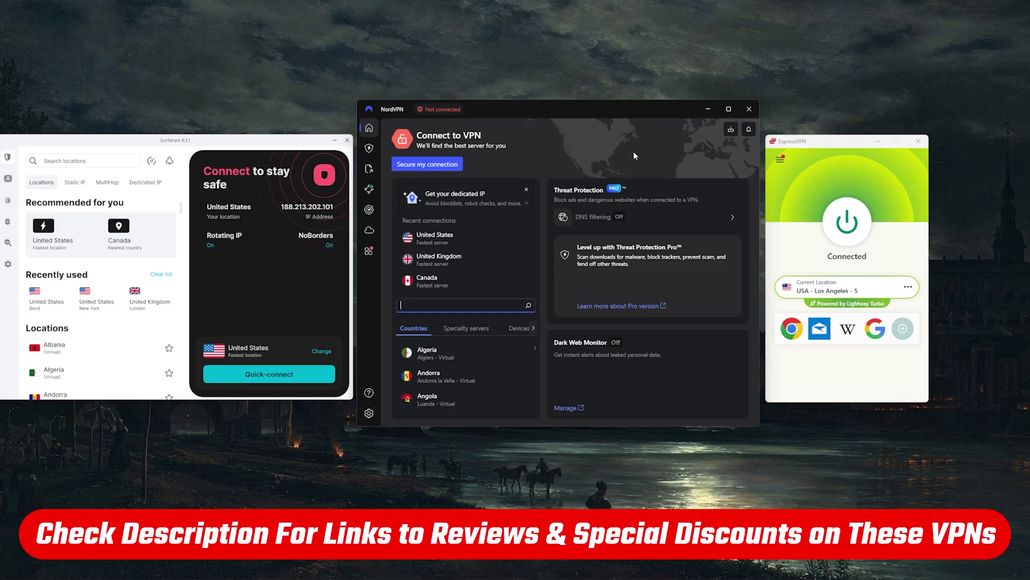
pyautogui.click(272, 149)
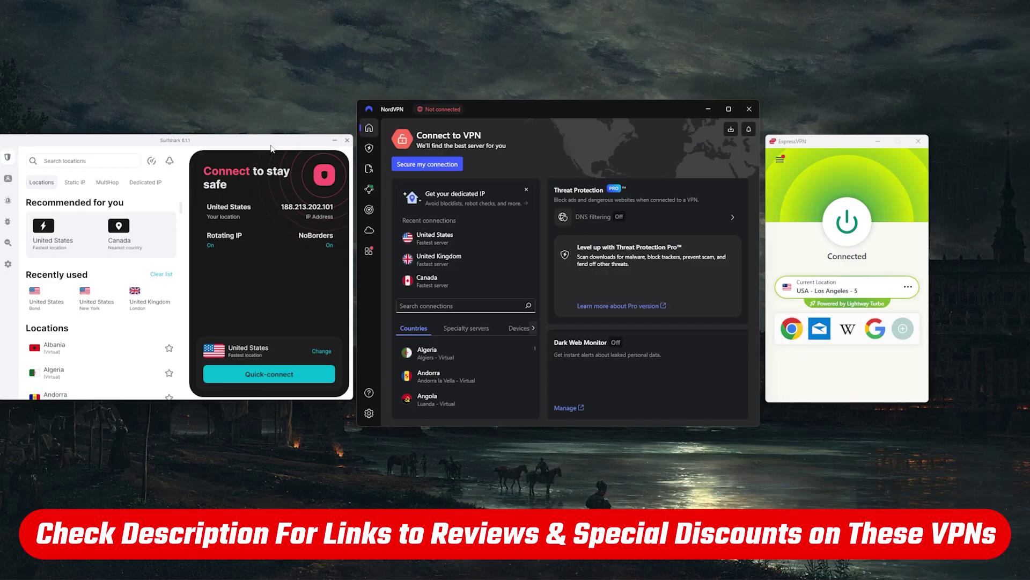